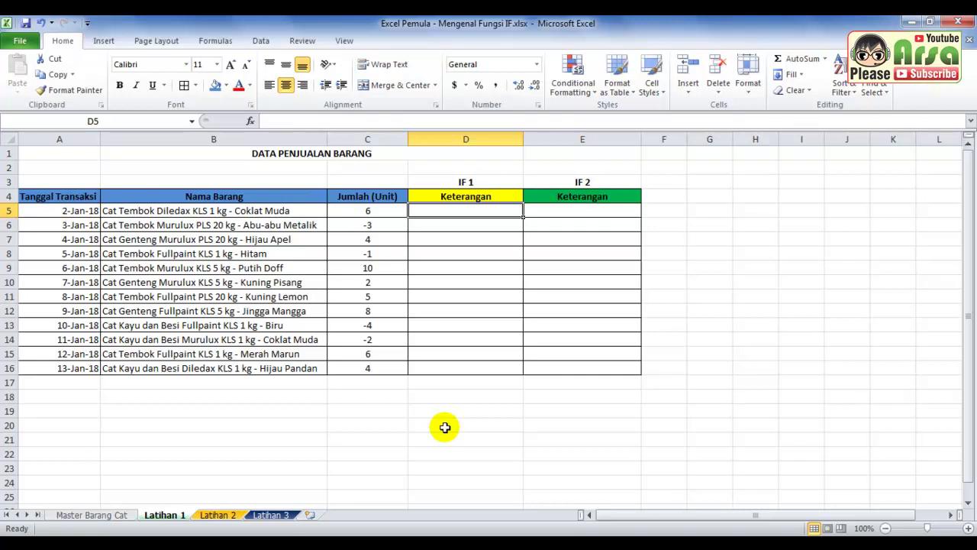
- Search for the IF function and insert it into cell D5
left_click(250, 120)
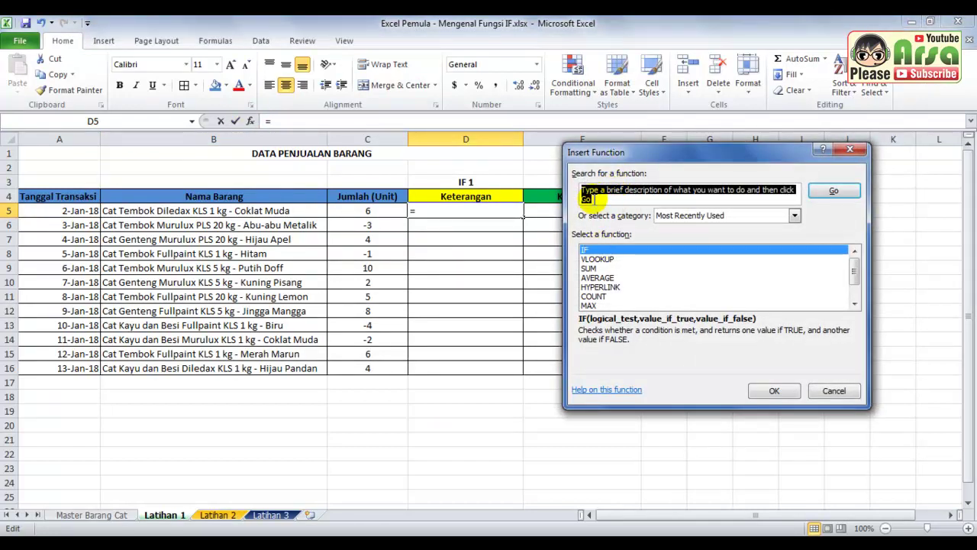
key("BackSpace")
type("if")
key("Return")
left_click(769, 387)
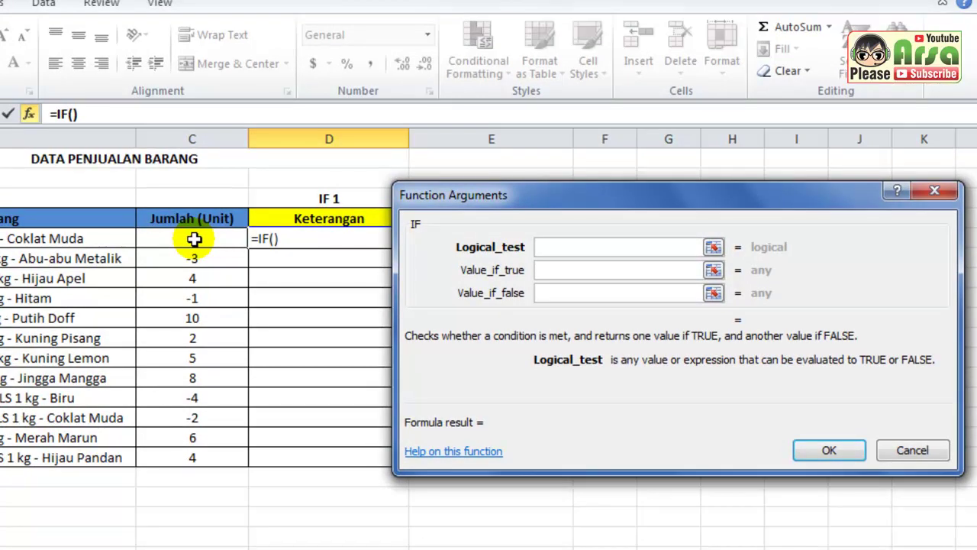
- Give IF the test C5<0, true value "Retur" and false value "Jual"
left_click(194, 239)
left_click(194, 238)
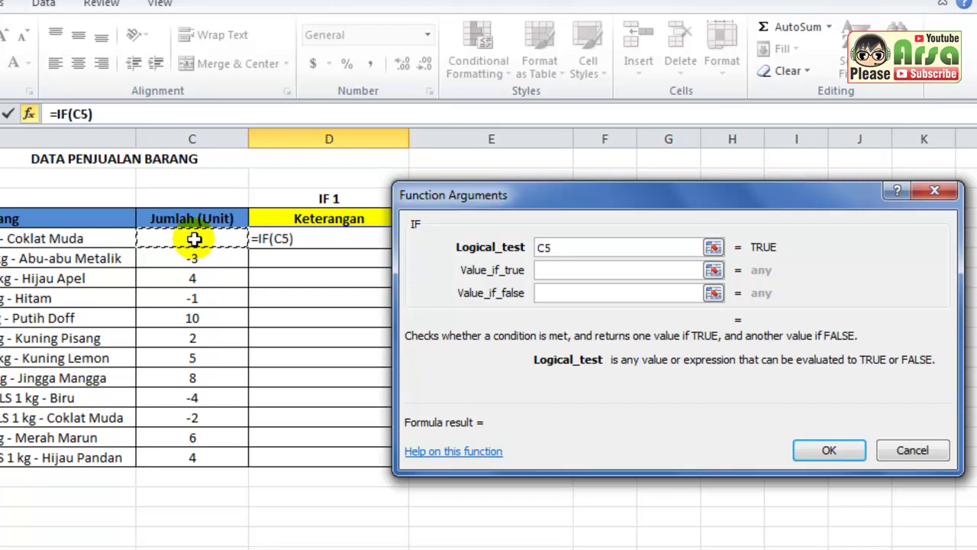
type("<")
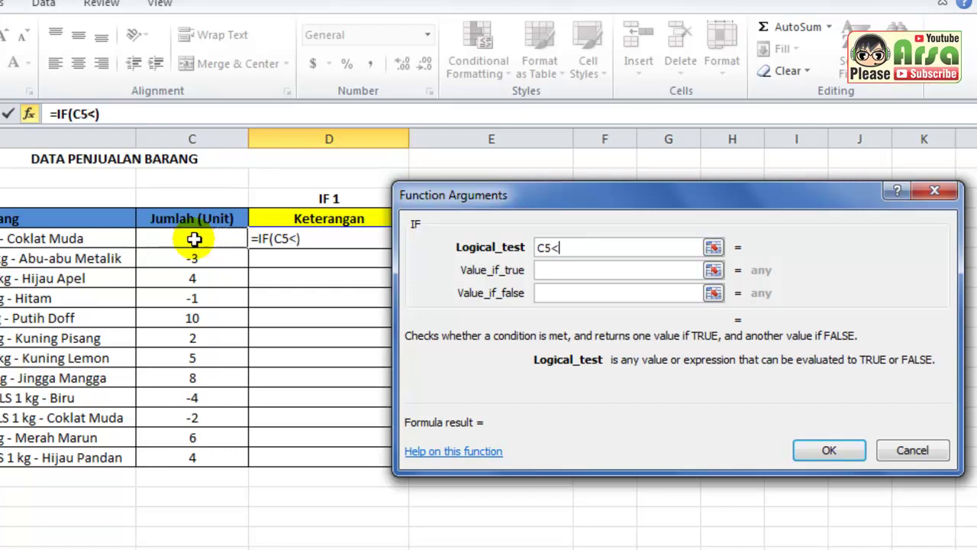
type("0")
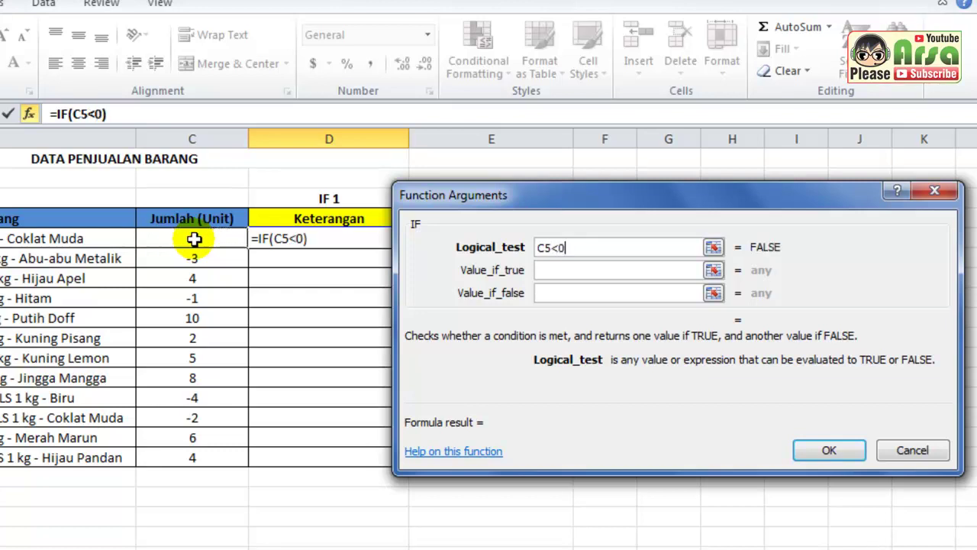
left_click(560, 270)
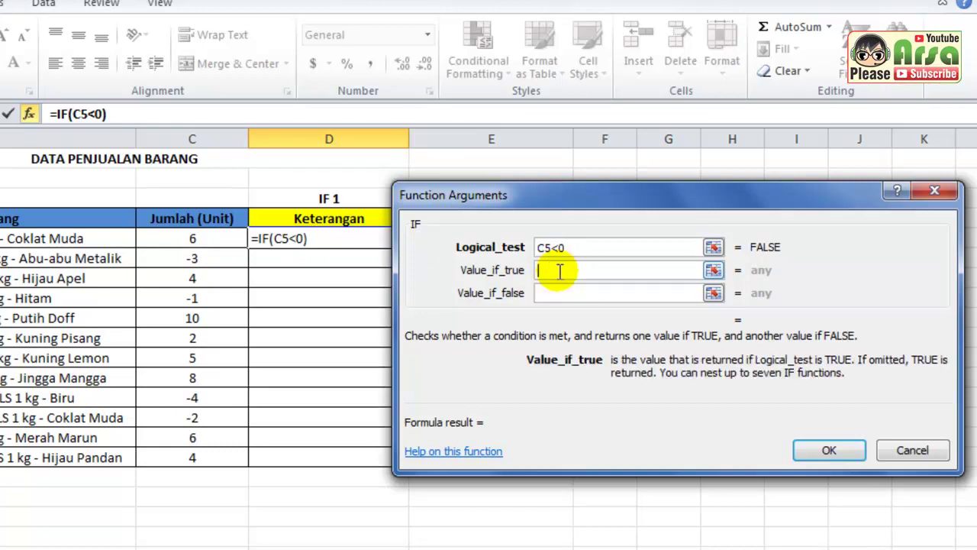
type("\"")
type("Retur")
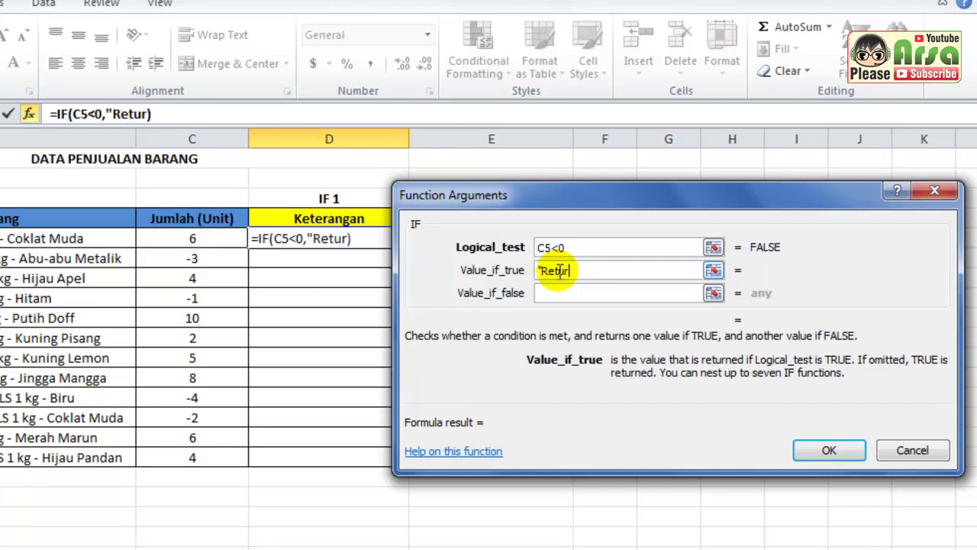
type("\"")
left_click(569, 293)
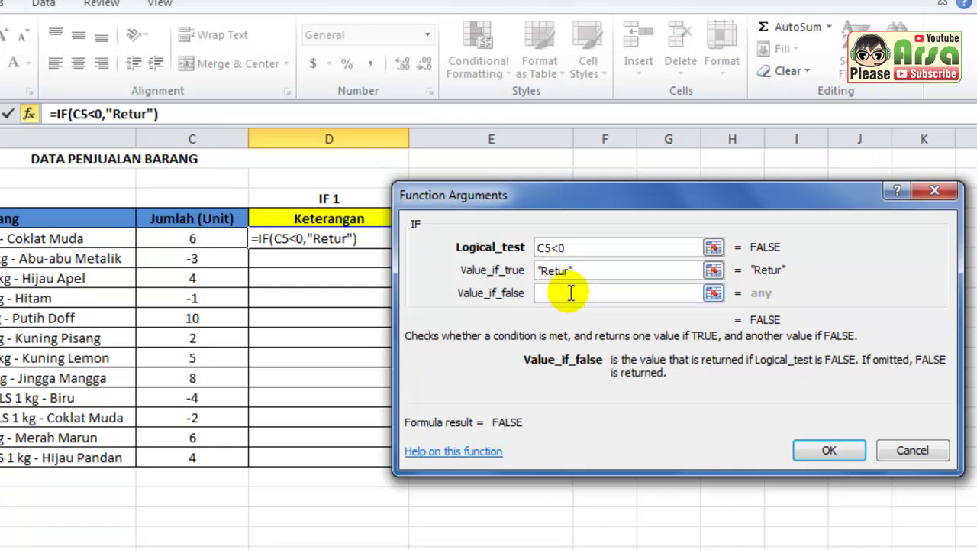
type("\"")
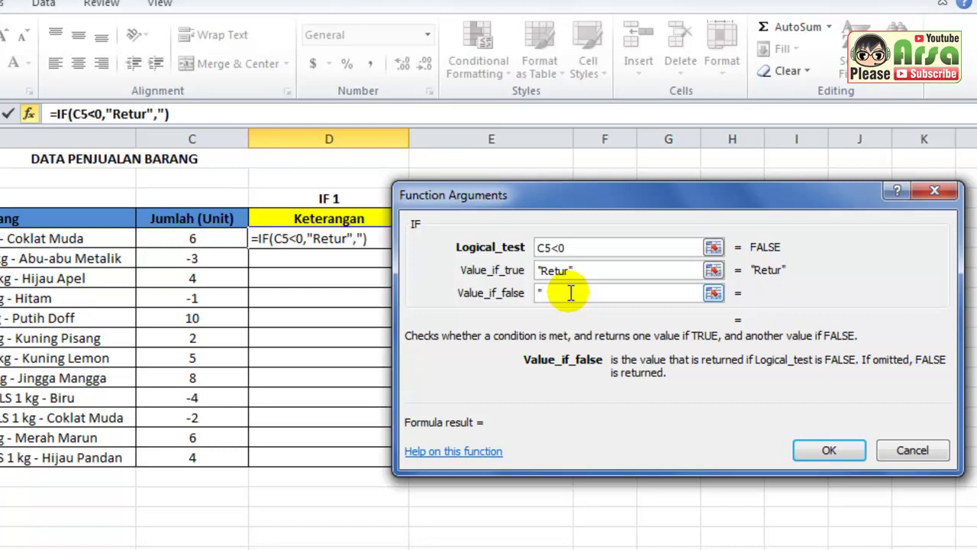
type("Jual")
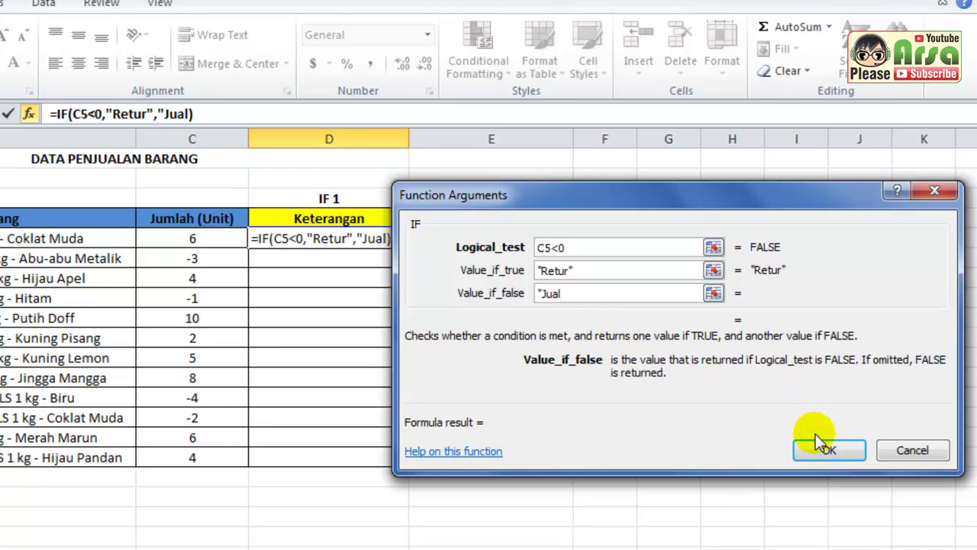
type("\"")
left_click(840, 451)
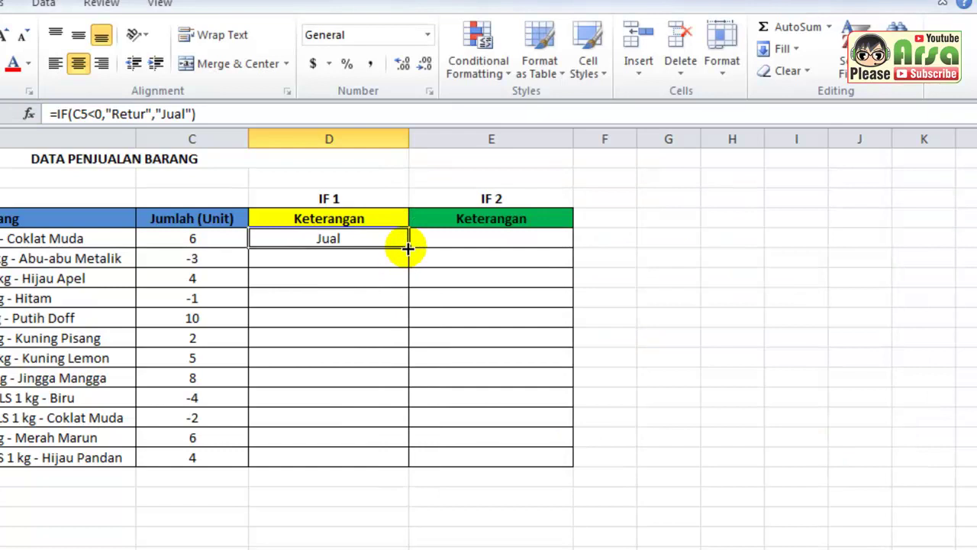
- Fill the D5 IF formula down to D16 and deselect the range
double_click(408, 248)
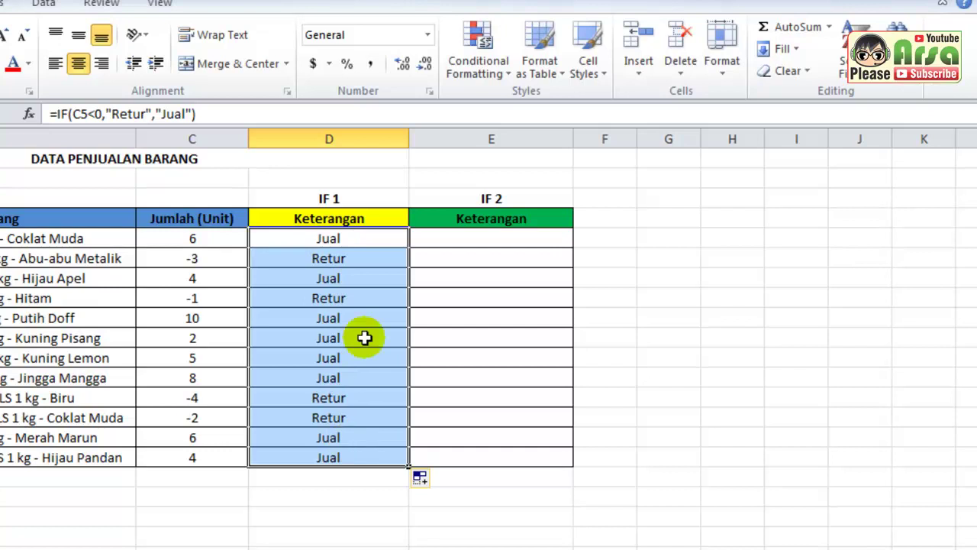
left_click(366, 243)
left_click(367, 243)
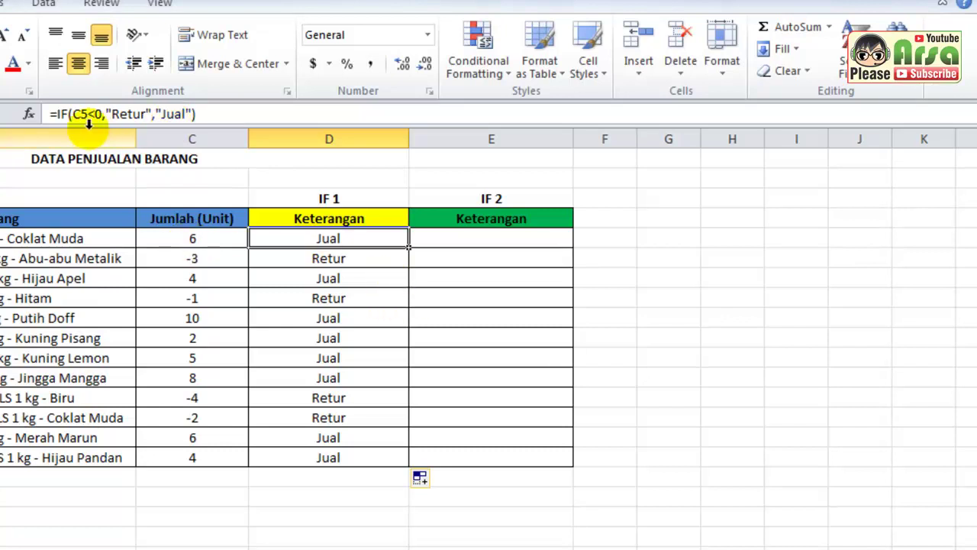
- Enter =IF(C5>0,"Jual","Retur") in cell E5 through the IF Function Arguments dialog
left_click(442, 238)
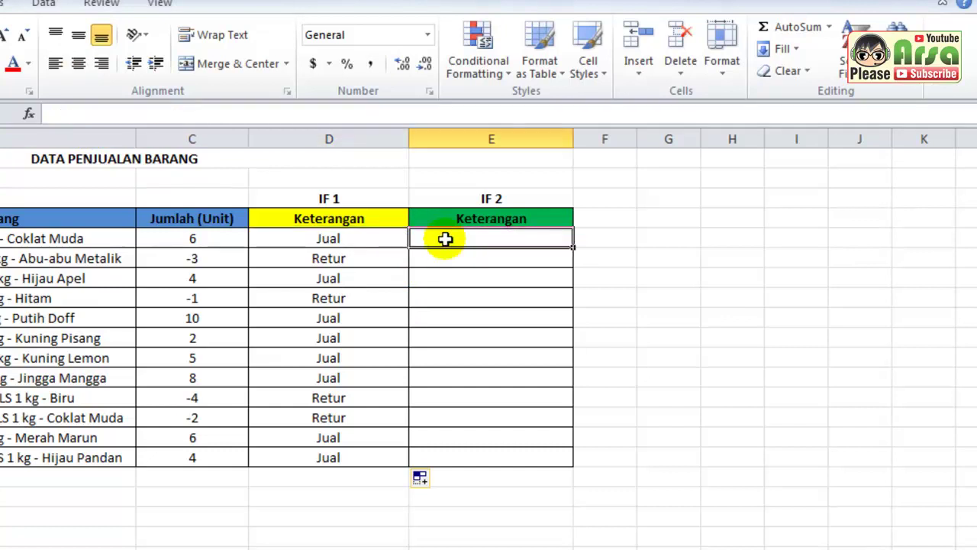
left_click(32, 113)
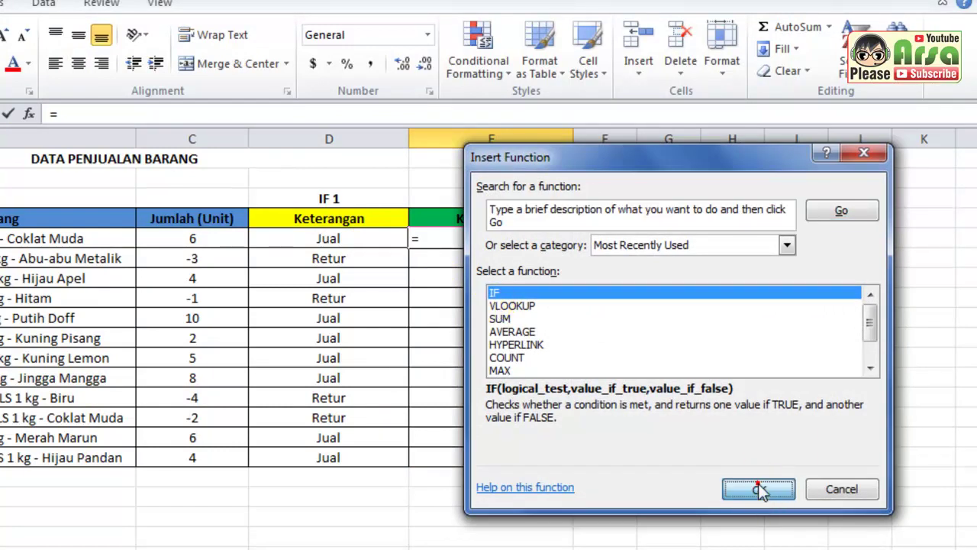
left_click(763, 480)
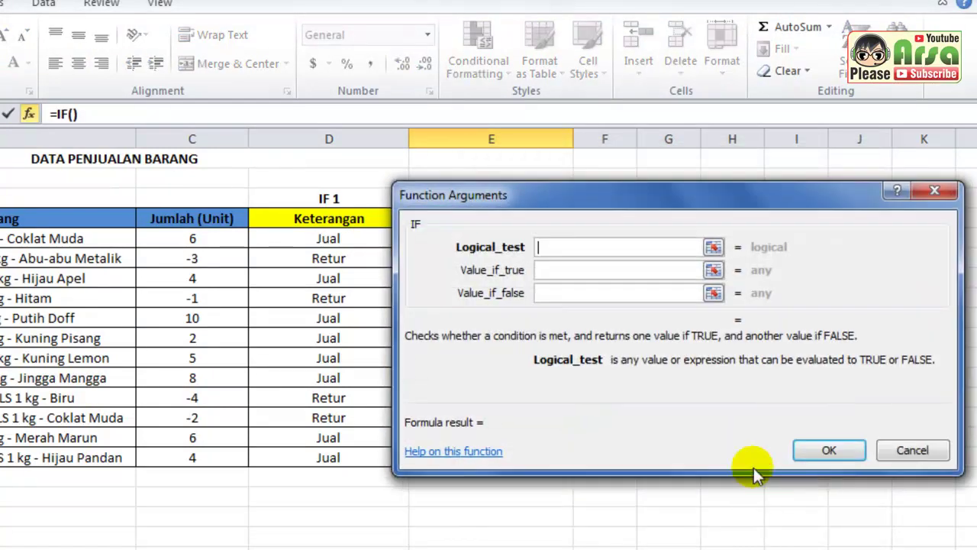
left_click(170, 239)
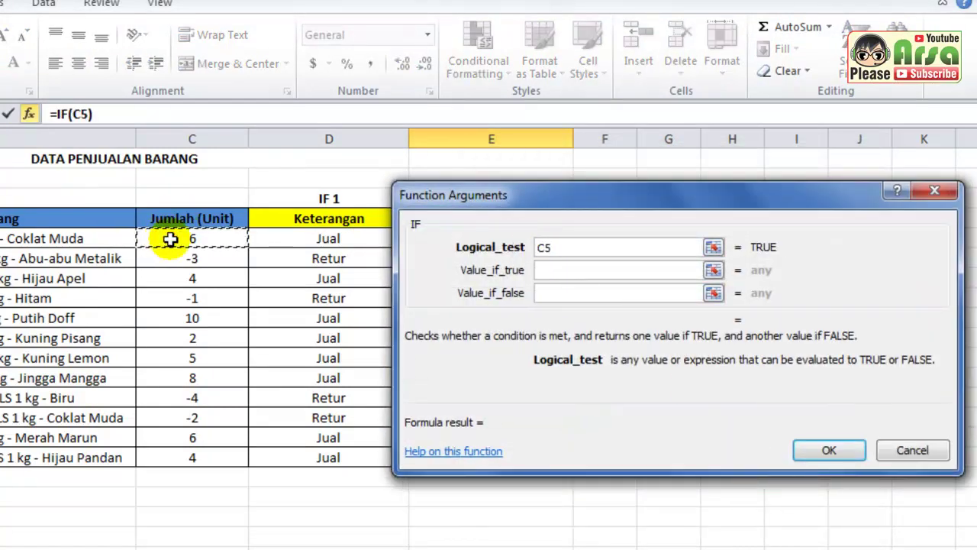
type(">")
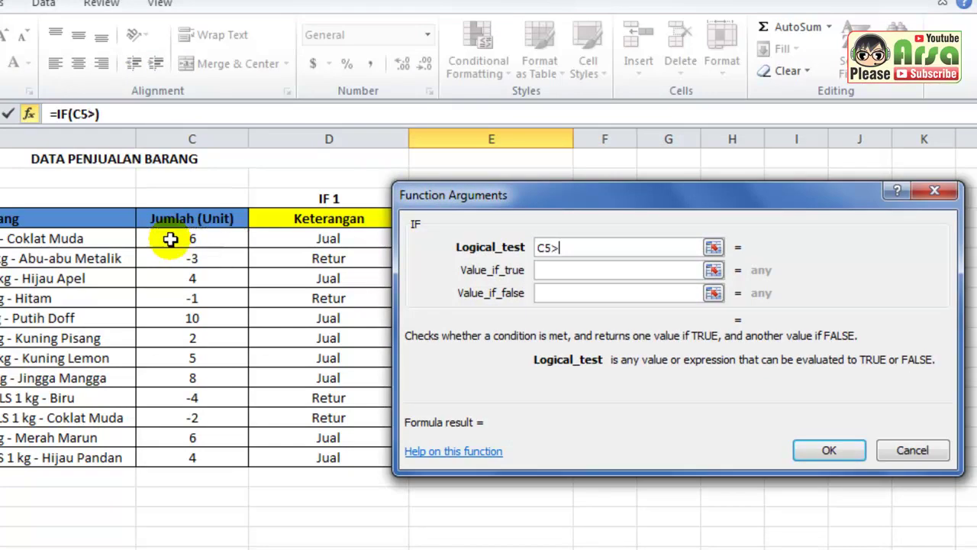
type("0")
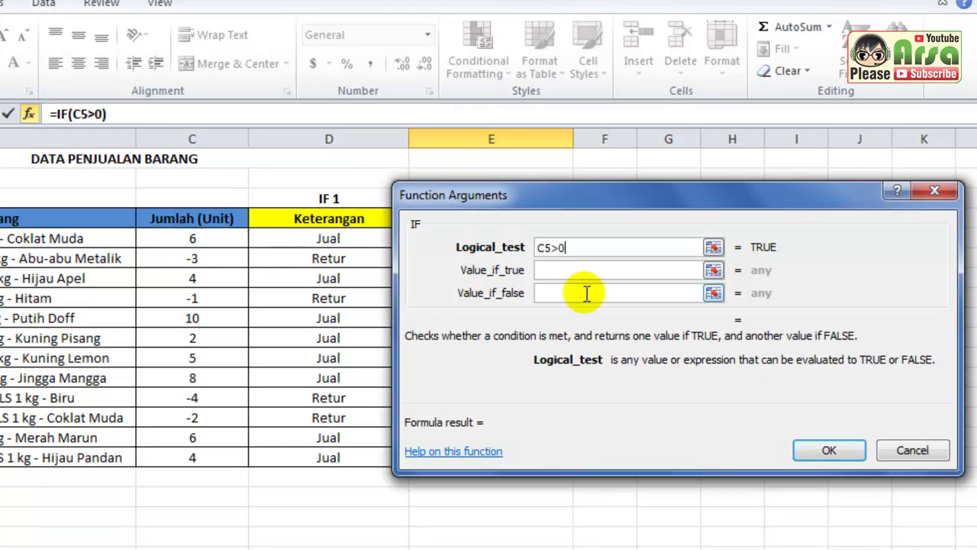
left_click(586, 270)
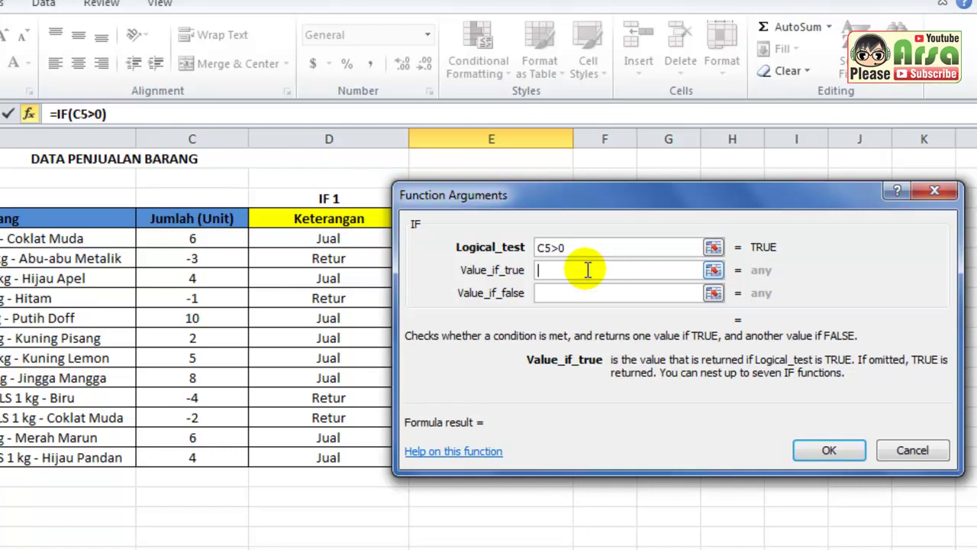
type("\"J")
type("ual")
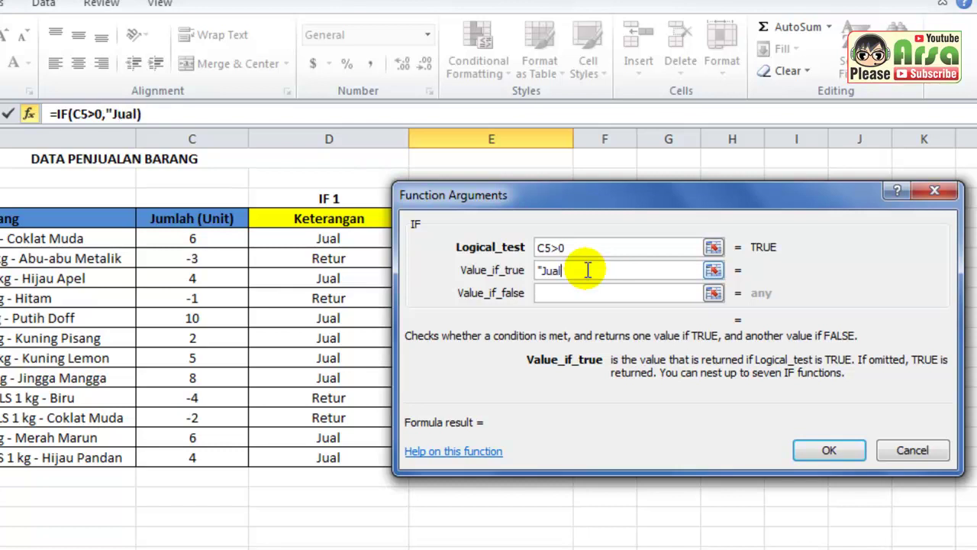
type("\"")
left_click(590, 293)
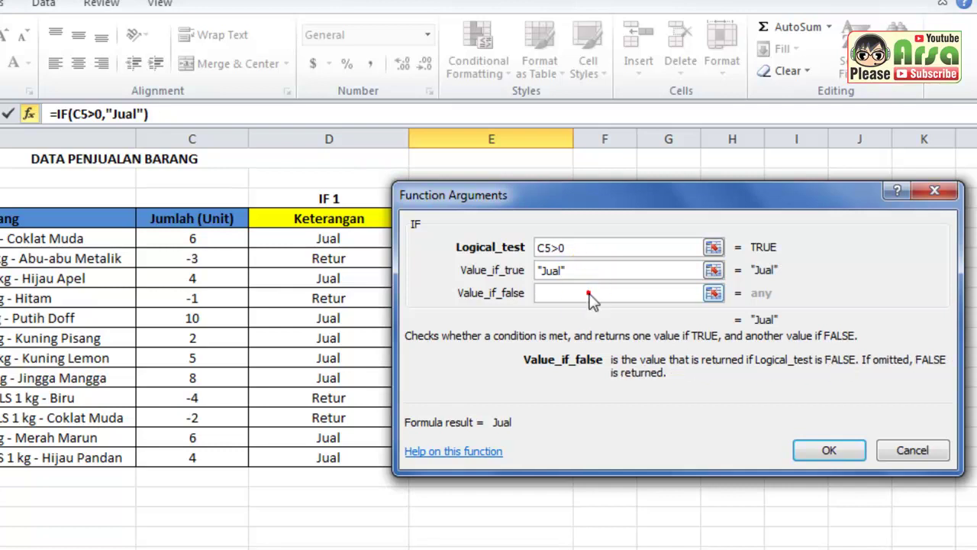
type("\"")
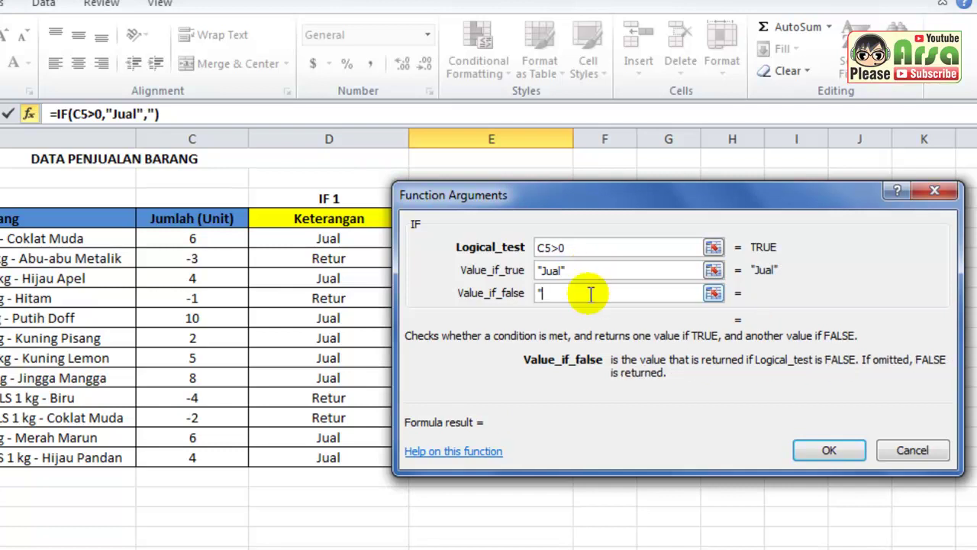
type("Retur\"")
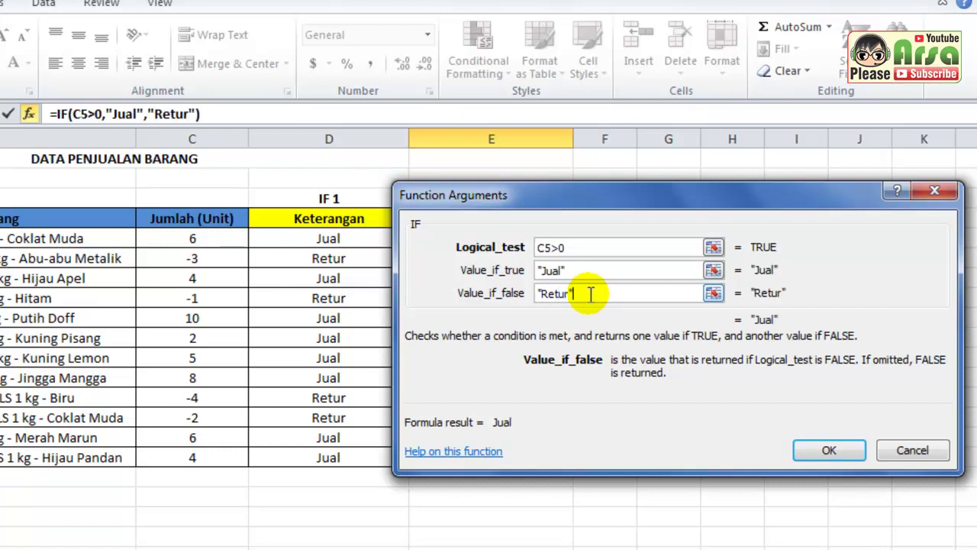
key("Return")
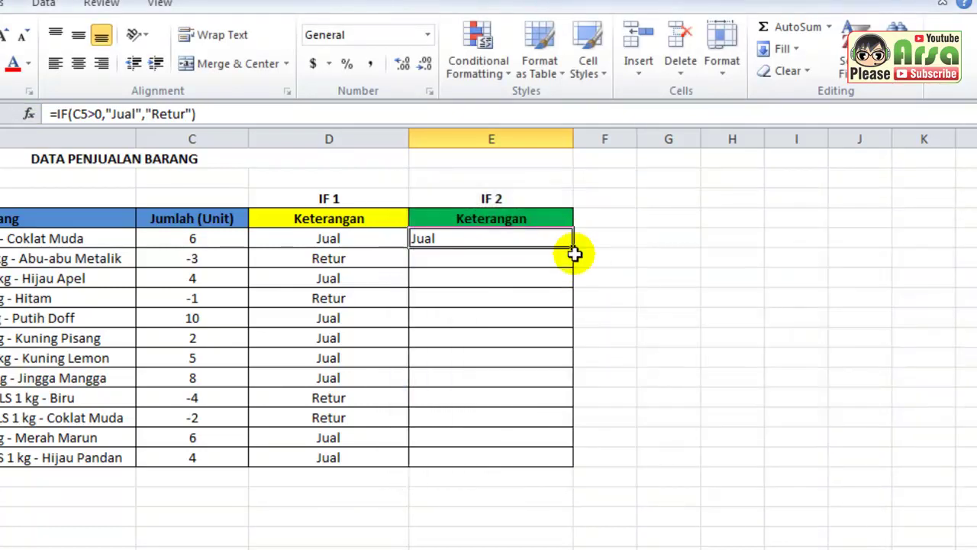
- Fill the E5 formula down to E16 and centre the IF 2 labels
double_click(573, 247)
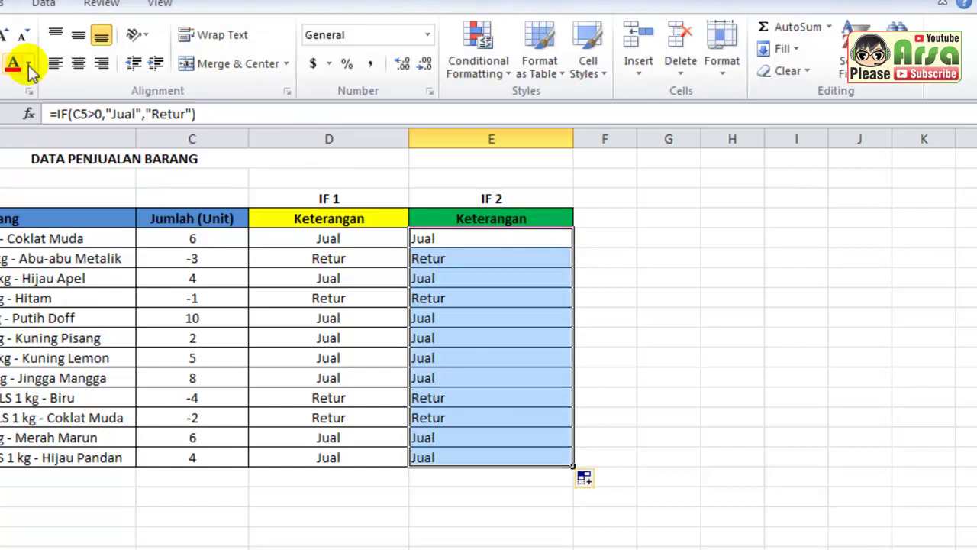
left_click(78, 63)
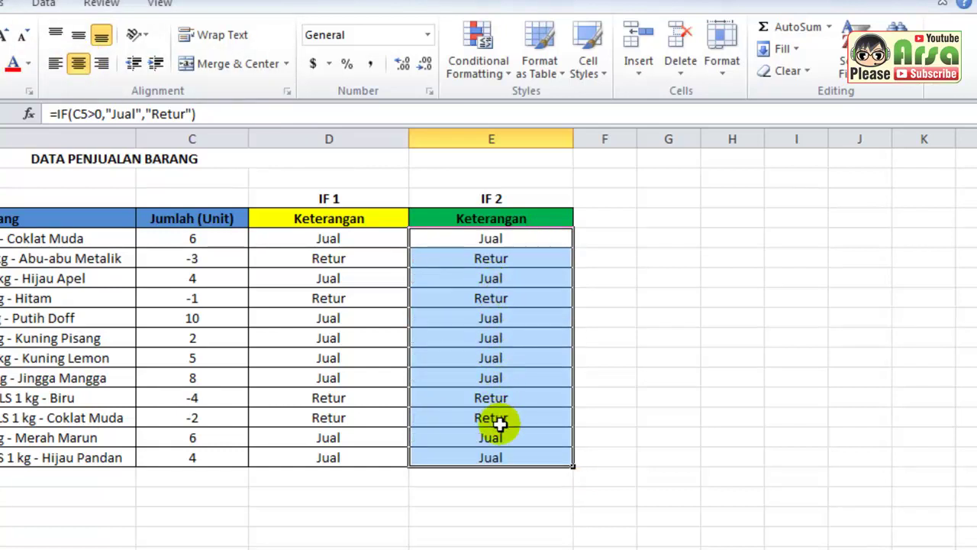
left_click(488, 239)
- Compare the IF 1 formula in D5 with the IF 2 formula in E5
left_click(370, 237)
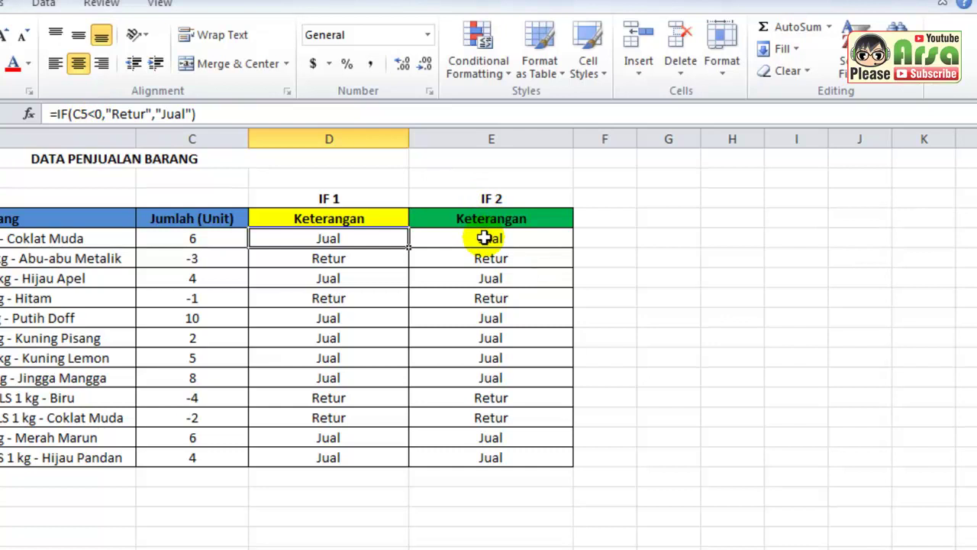
left_click(485, 238)
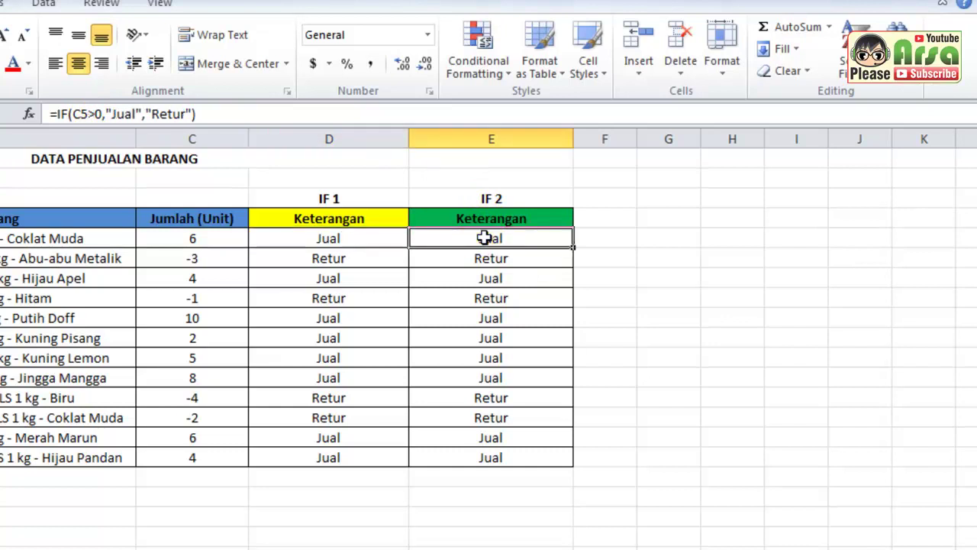
left_click(403, 235)
left_click(473, 233)
left_click(381, 234)
left_click(414, 236)
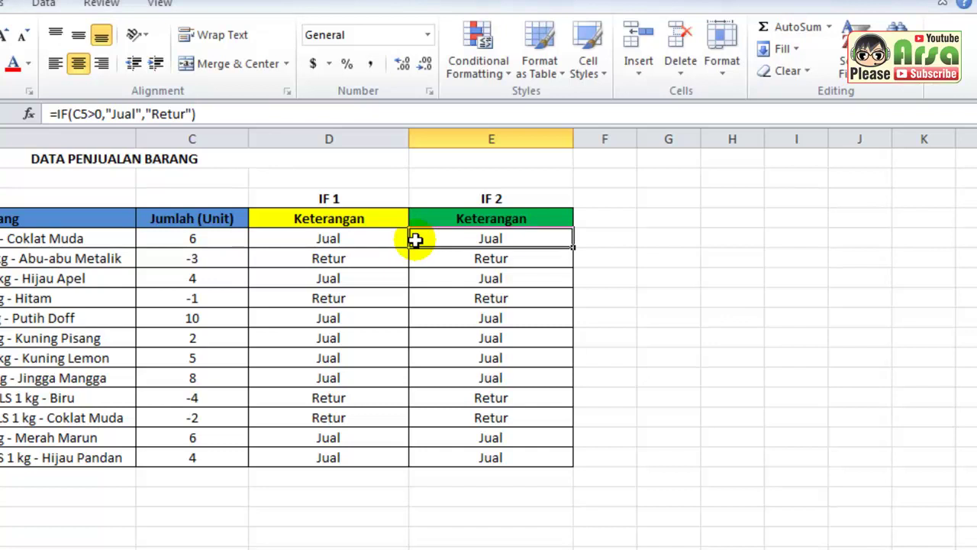
left_click(389, 238)
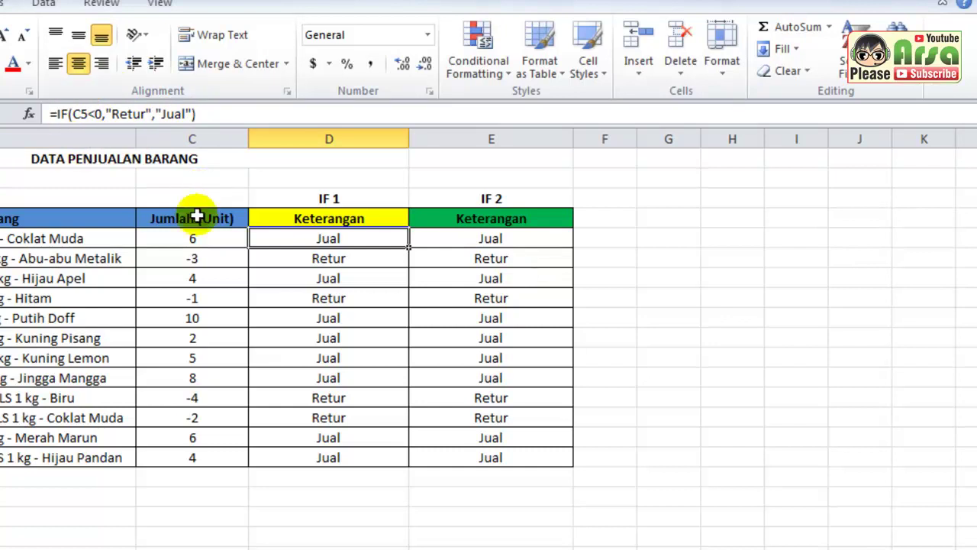
- Replace the -3 quantity in C6 with the text 'asal'
left_click(211, 258)
left_click(211, 259)
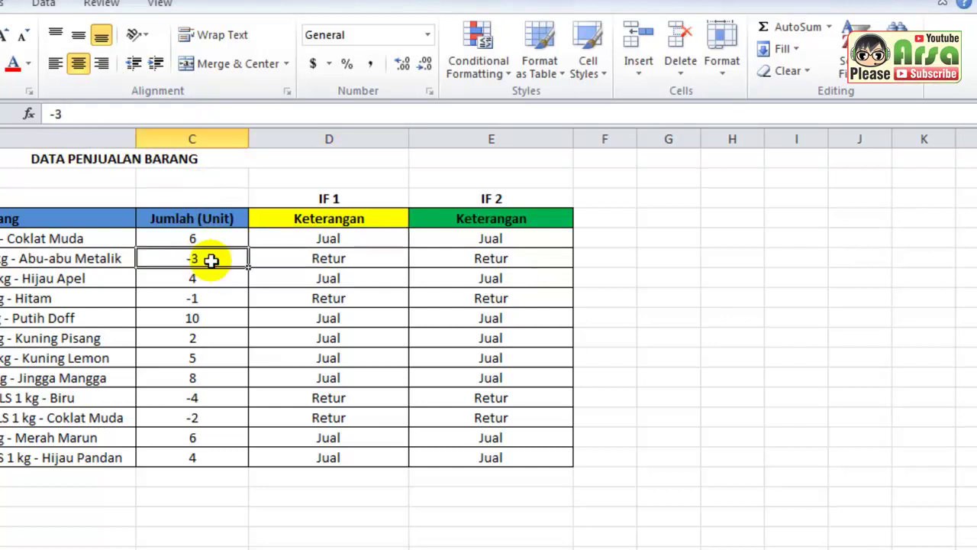
type("asal")
key("Return")
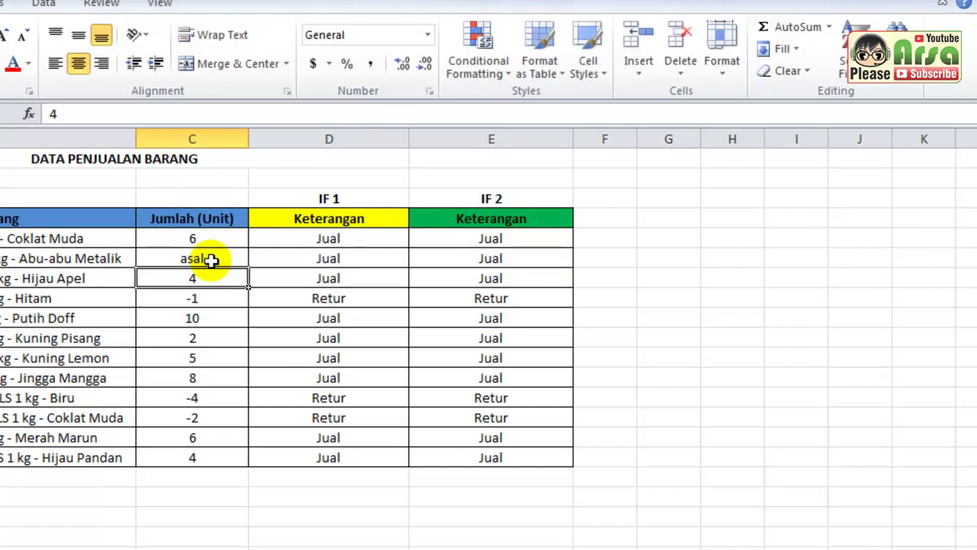
left_click(212, 260)
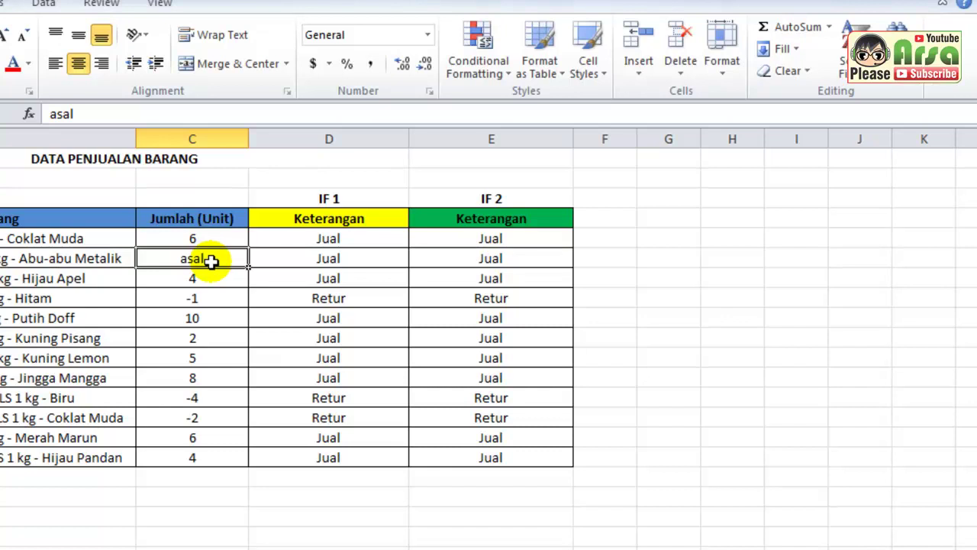
- Inspect column C and the D6 and D5 formulas for the asal row
left_click(197, 139)
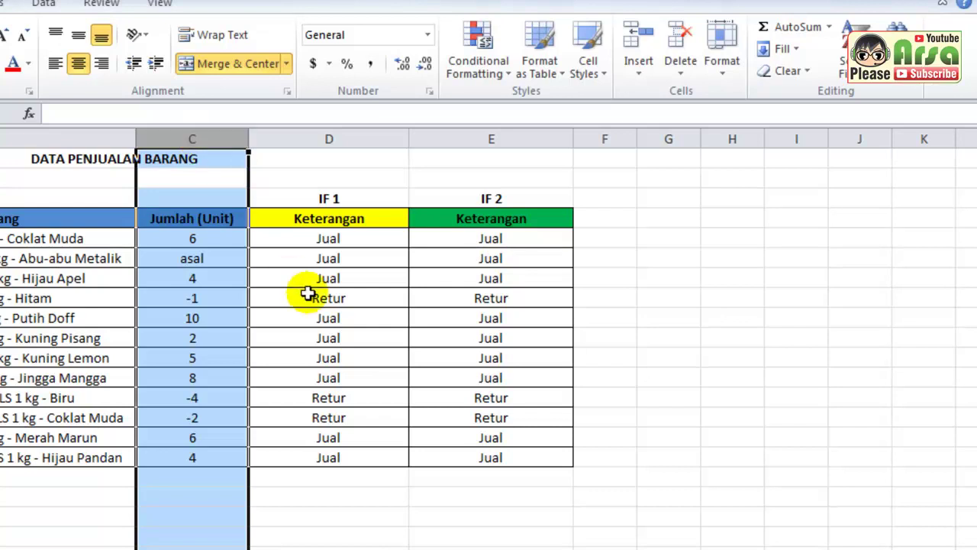
left_click(336, 261)
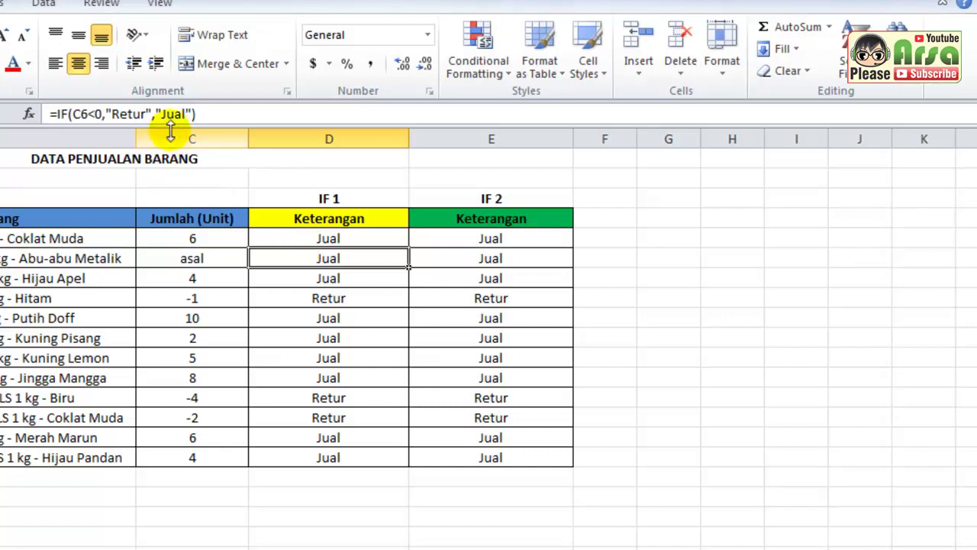
left_click(171, 261)
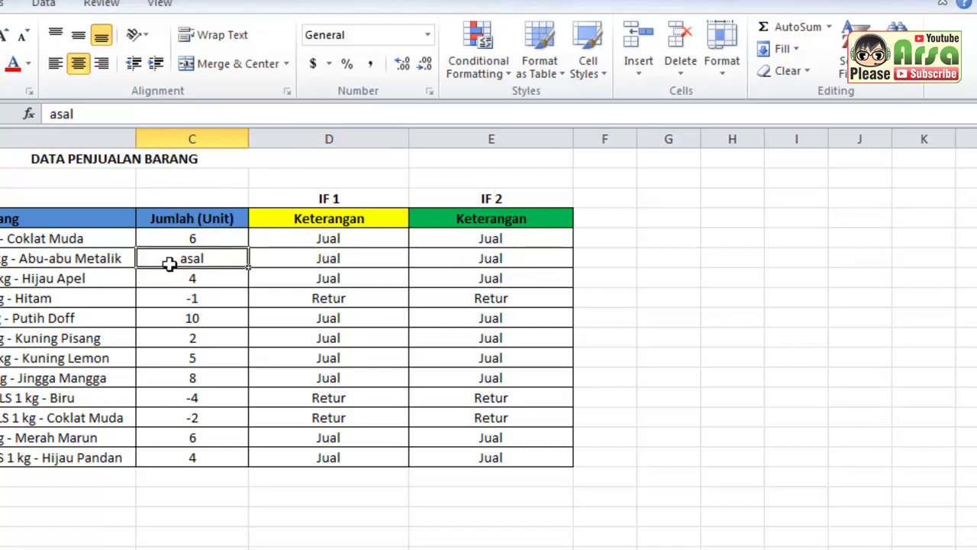
left_click(302, 241)
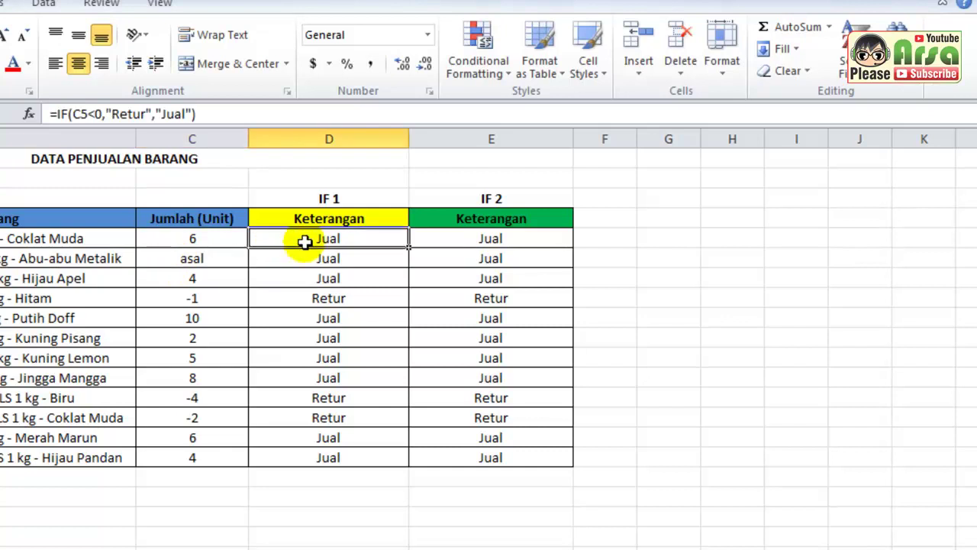